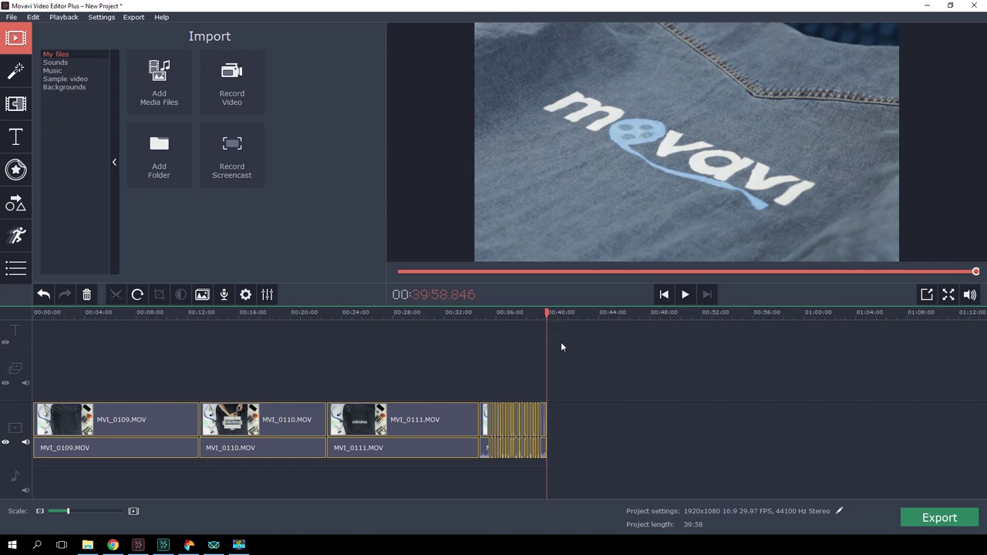
# Rotate the MVI_0109, MVI_0110 and MVI_0111 clips and the short clip right after them by 180 degrees.
pyautogui.click(286, 314)
pyautogui.click(346, 314)
pyautogui.click(448, 314)
pyautogui.click(485, 315)
pyautogui.moveTo(115, 364); pyautogui.dragTo(484, 414)
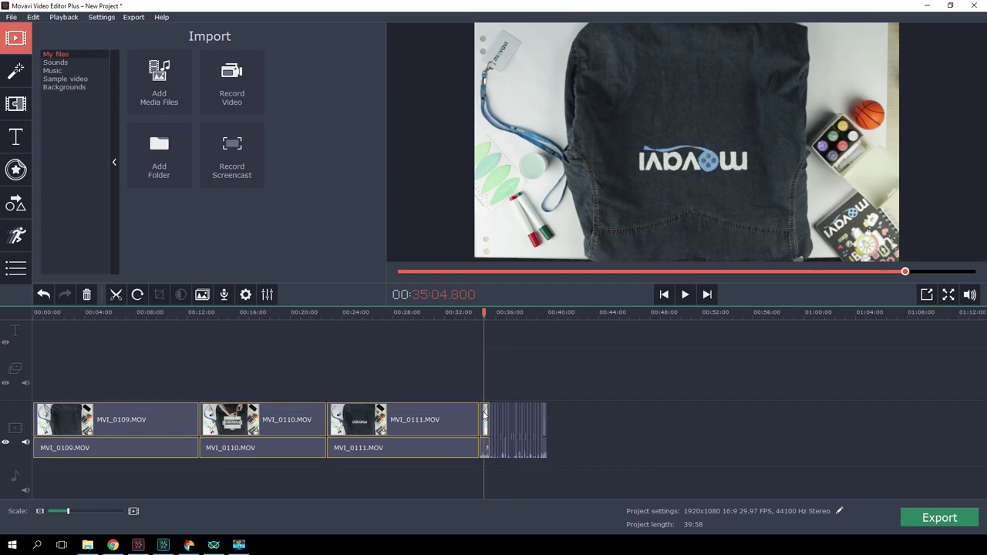
pyautogui.doubleClick(138, 294)
# Split the MVI_0110 clip at 00:13:19.400 and at 00:14:43.600.
pyautogui.click(202, 324)
pyautogui.scroll(2, 202, 324)
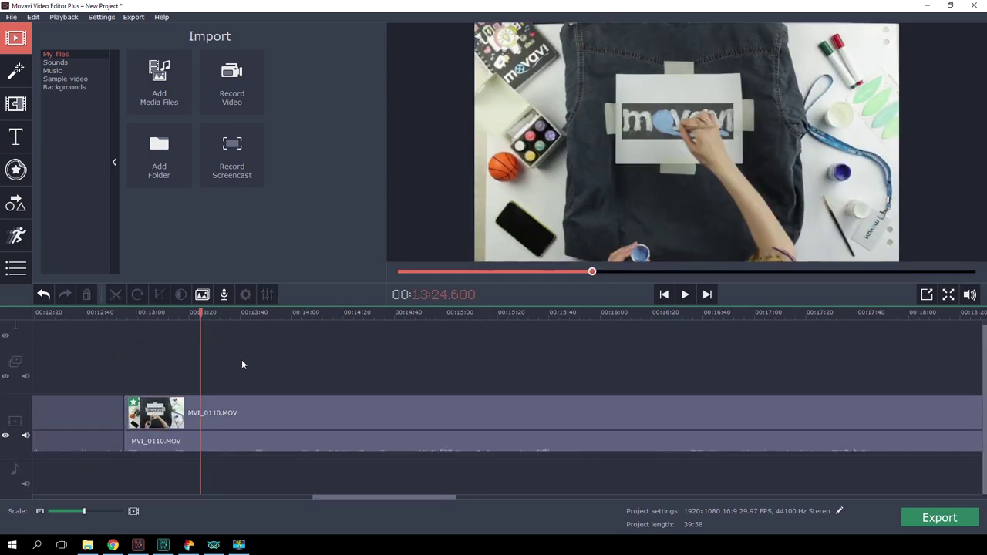
pyautogui.moveTo(314, 371); pyautogui.dragTo(245, 399)
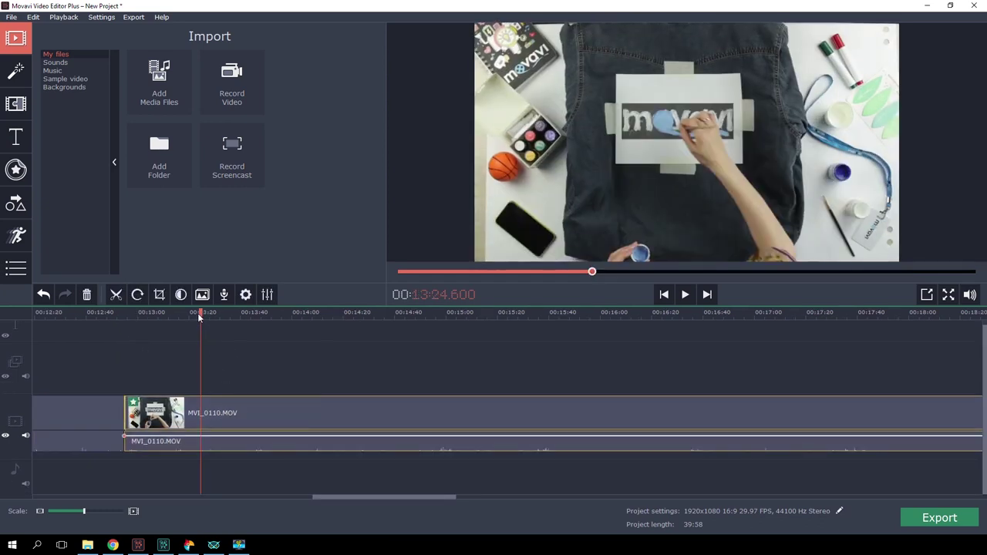
pyautogui.moveTo(193, 312); pyautogui.dragTo(186, 313)
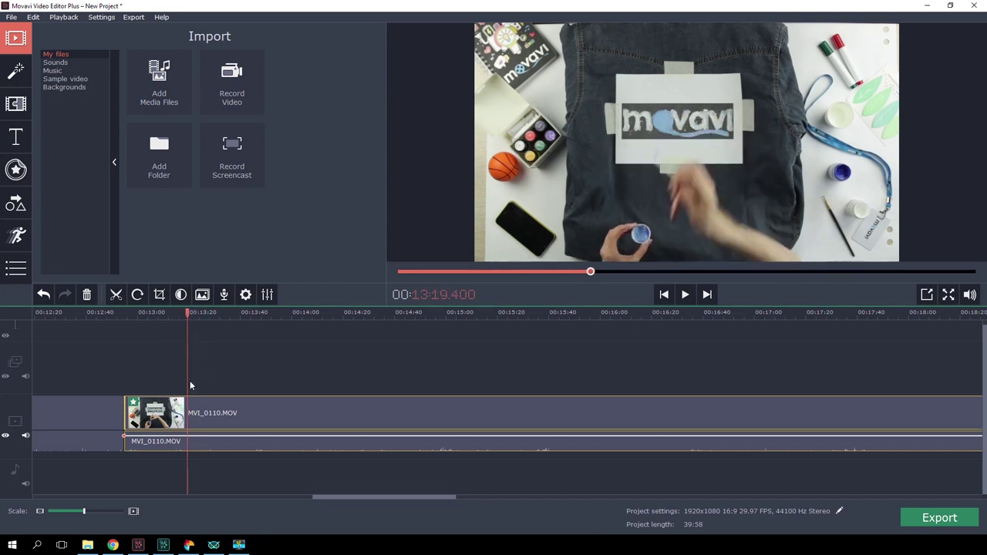
pyautogui.click(116, 294)
pyautogui.moveTo(189, 323); pyautogui.dragTo(403, 347)
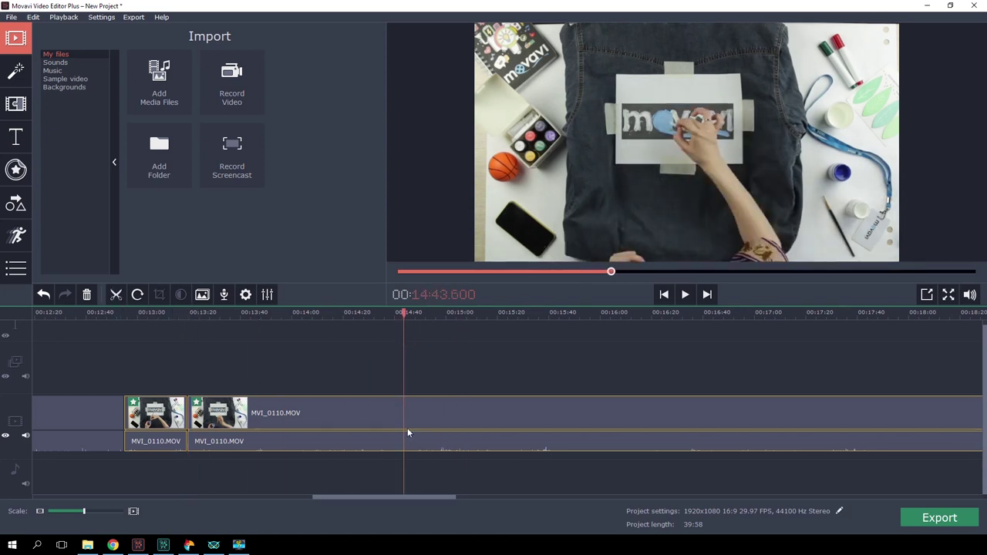
pyautogui.click(116, 295)
# Delete the MVI_0110 segment between the two cuts.
pyautogui.click(283, 411)
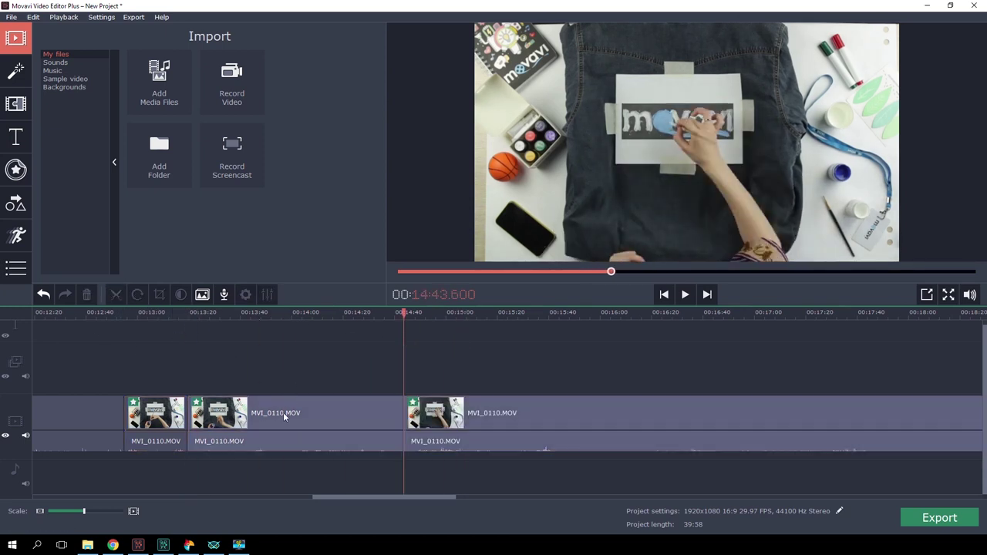
pyautogui.rightClick(283, 412)
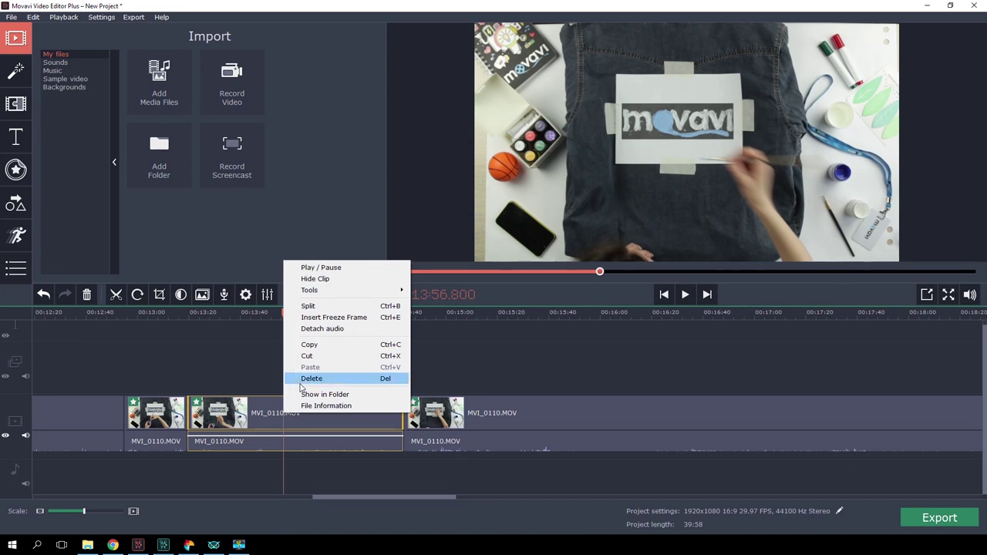
pyautogui.click(300, 381)
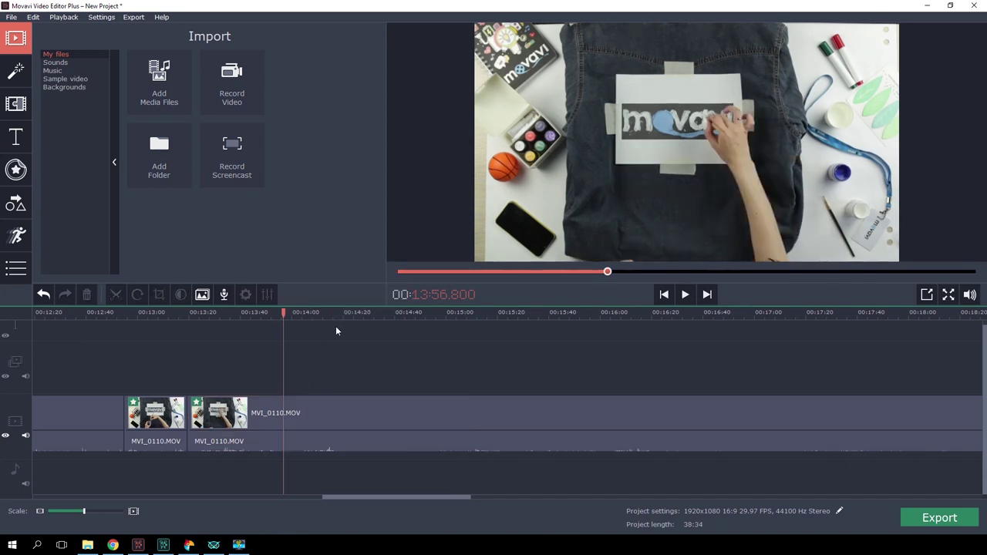
# Split the remaining MVI_0110 footage in two more places, making the second cut at 00:19:09.400.
pyautogui.click(725, 347)
pyautogui.scroll(-5, 680, 349)
pyautogui.hotkey('ctrl', 'b')
pyautogui.click(719, 332)
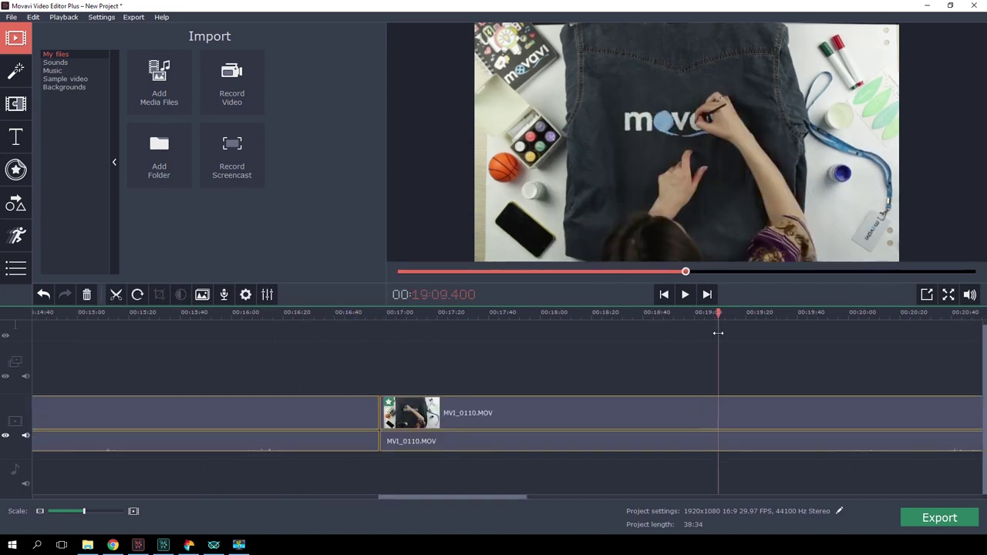
pyautogui.click(115, 294)
# Preview the MVI_0111 clip from 00:20:36.000 and set its playback speed to 300%.
pyautogui.moveTo(84, 511)
pyautogui.mouseDown()
pyautogui.moveTo(64, 511)
pyautogui.moveTo(73, 510)
pyautogui.mouseUp()
pyautogui.scroll(-3, 590, 324)
pyautogui.scroll(2, 591, 323)
pyautogui.click(352, 314)
pyautogui.moveTo(352, 314); pyautogui.dragTo(362, 314)
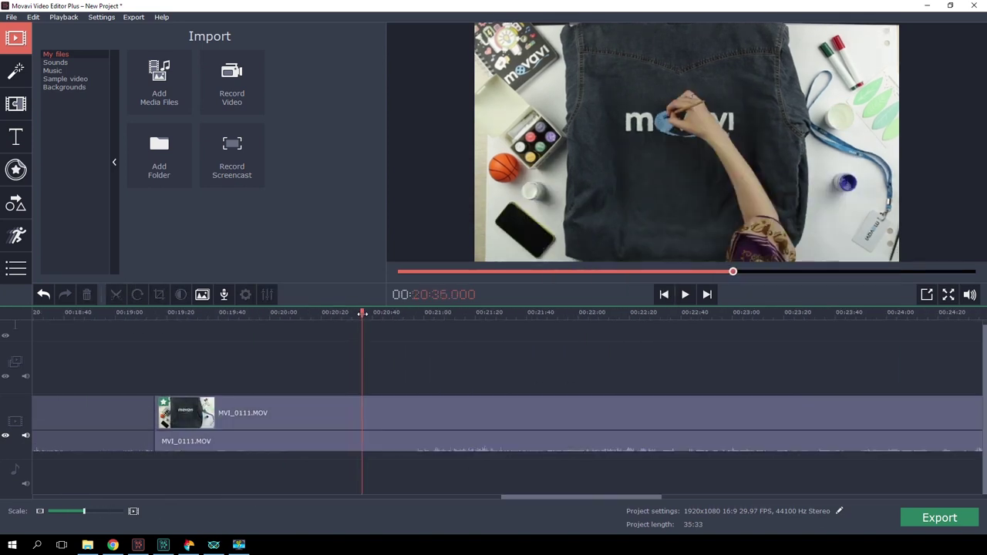
pyautogui.click(684, 298)
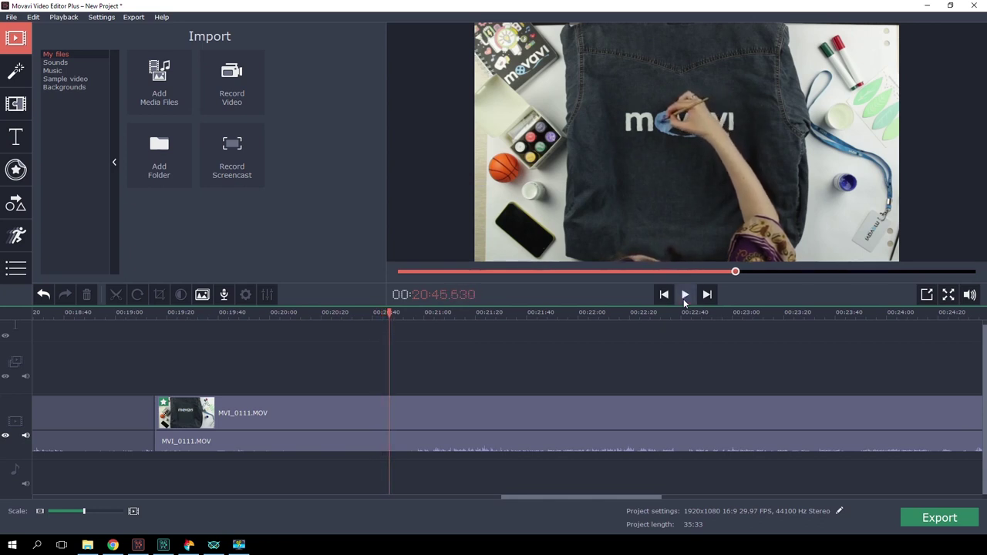
pyautogui.click(443, 411)
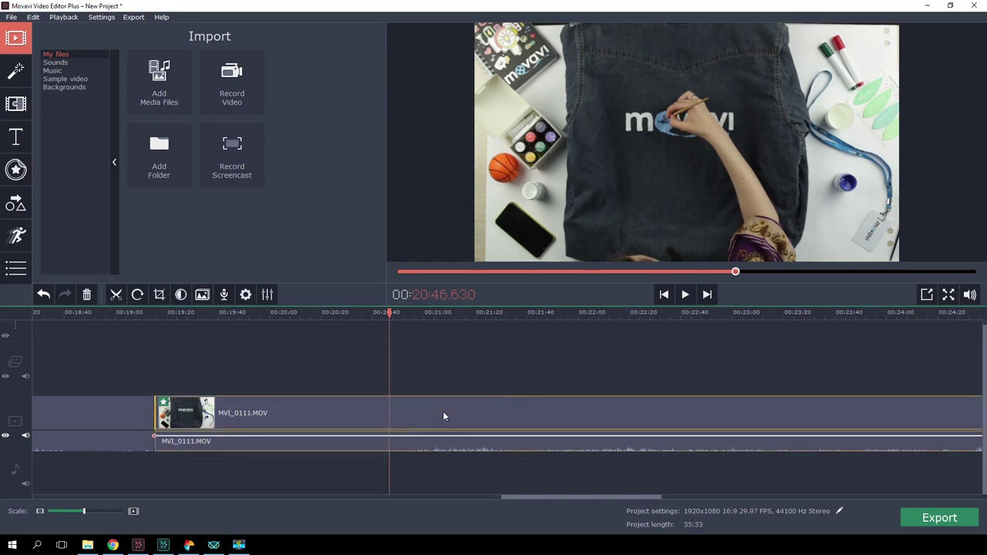
pyautogui.click(246, 295)
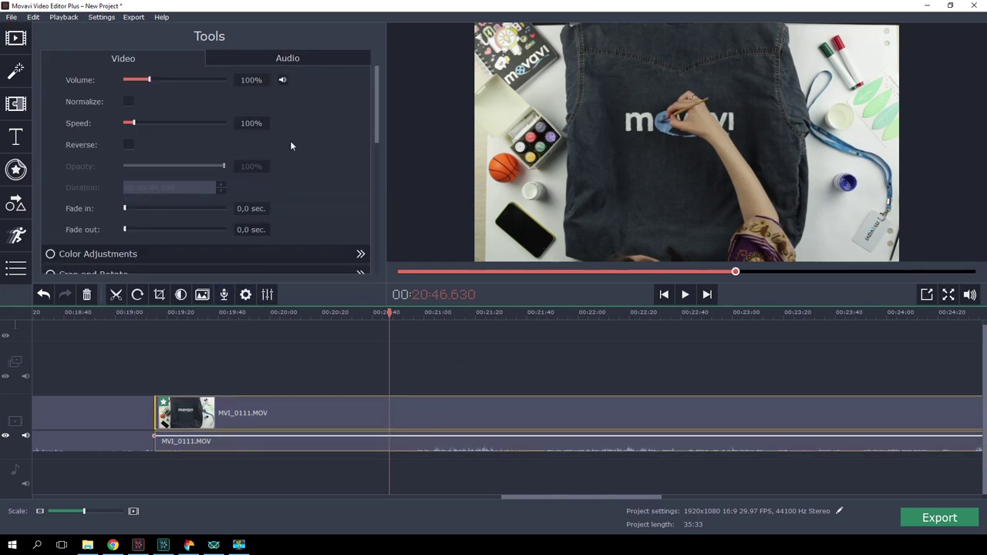
pyautogui.doubleClick(224, 118)
pyautogui.write('300')
pyautogui.press('Return')
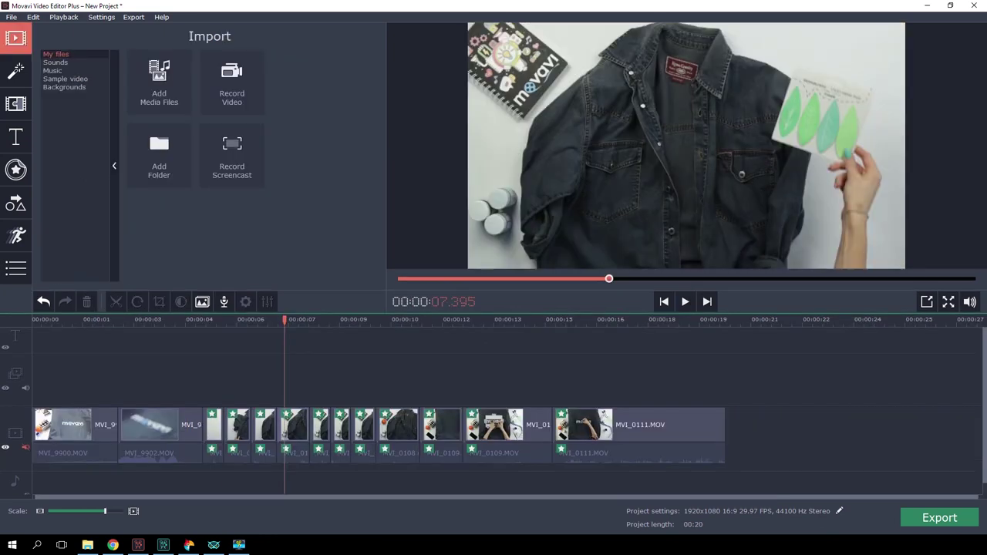
# Insert the Blue Sunburst background into the video track right after the MVI_9902 clip.
pyautogui.click(191, 328)
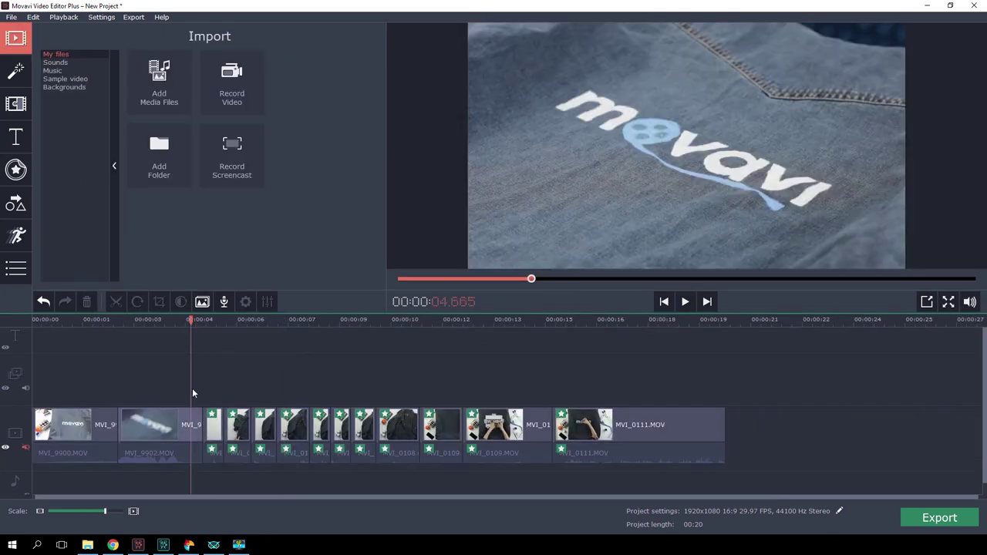
pyautogui.click(58, 88)
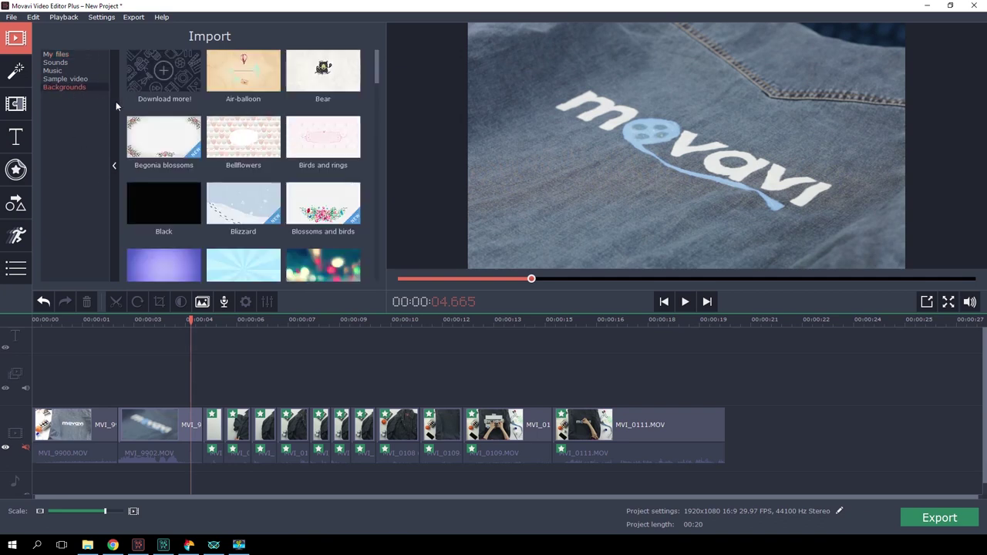
pyautogui.scroll(-6, 309, 123)
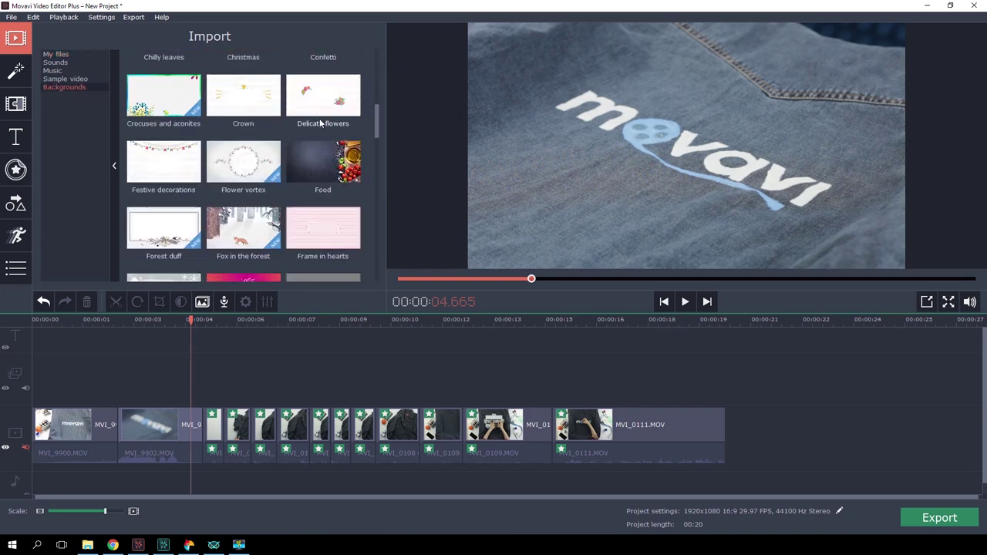
pyautogui.scroll(-1, 322, 124)
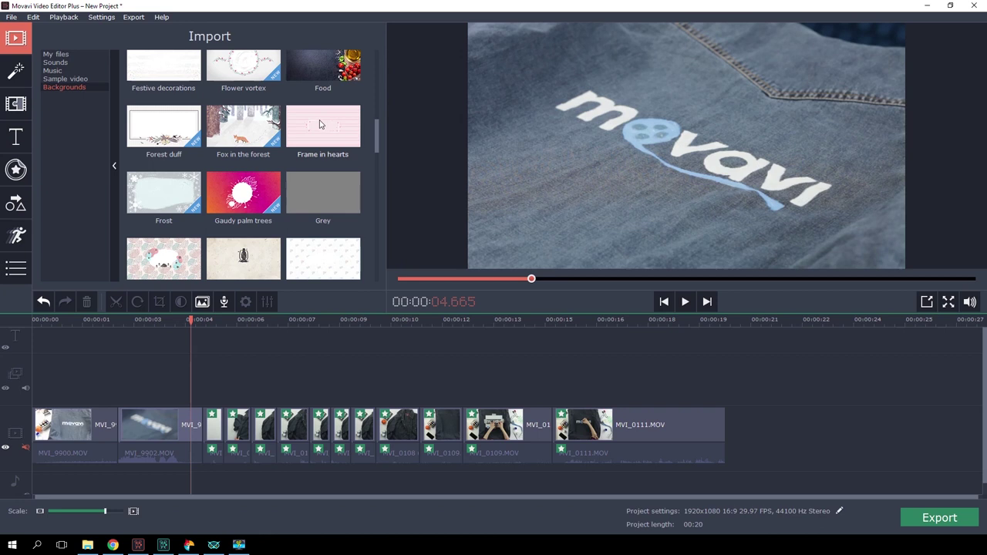
pyautogui.scroll(3, 320, 127)
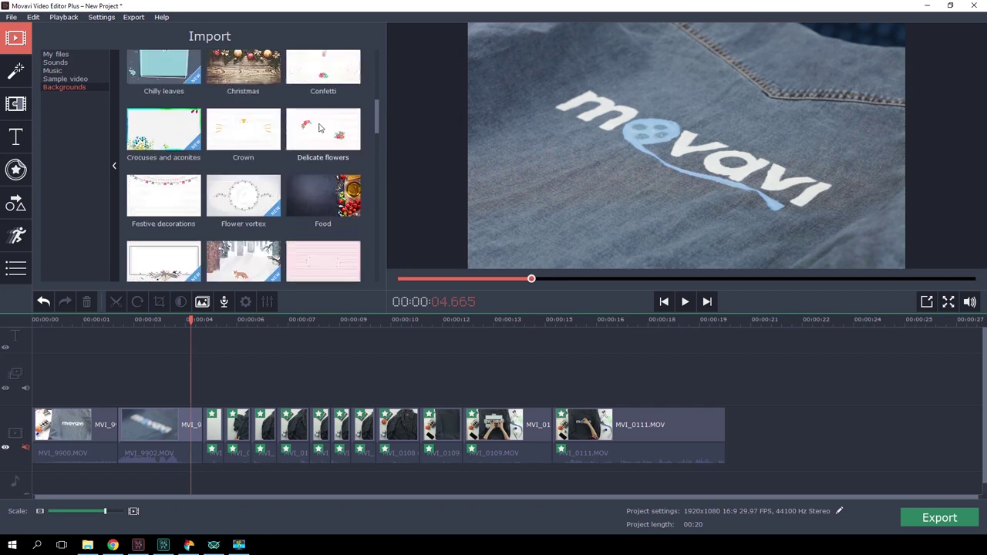
pyautogui.scroll(1, 316, 135)
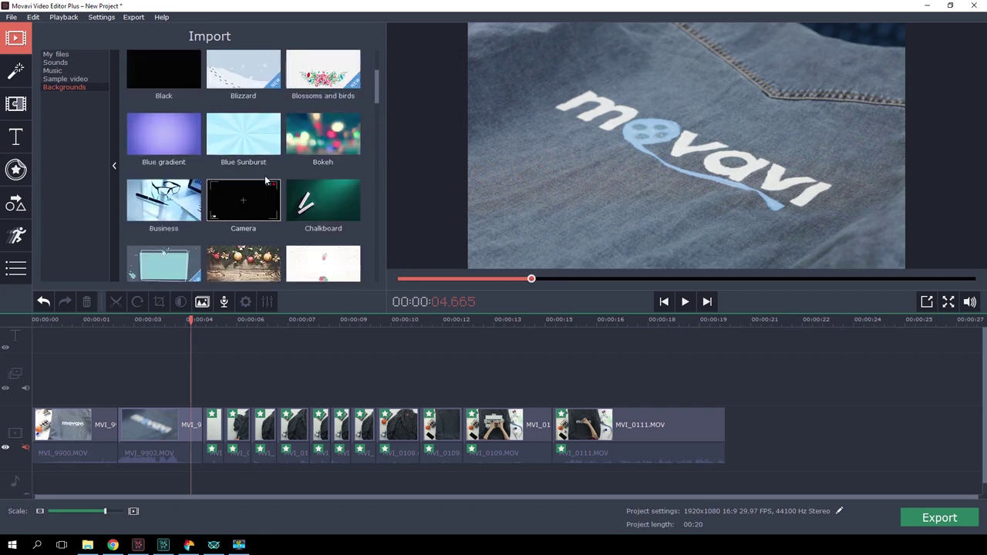
pyautogui.moveTo(223, 125); pyautogui.dragTo(231, 425)
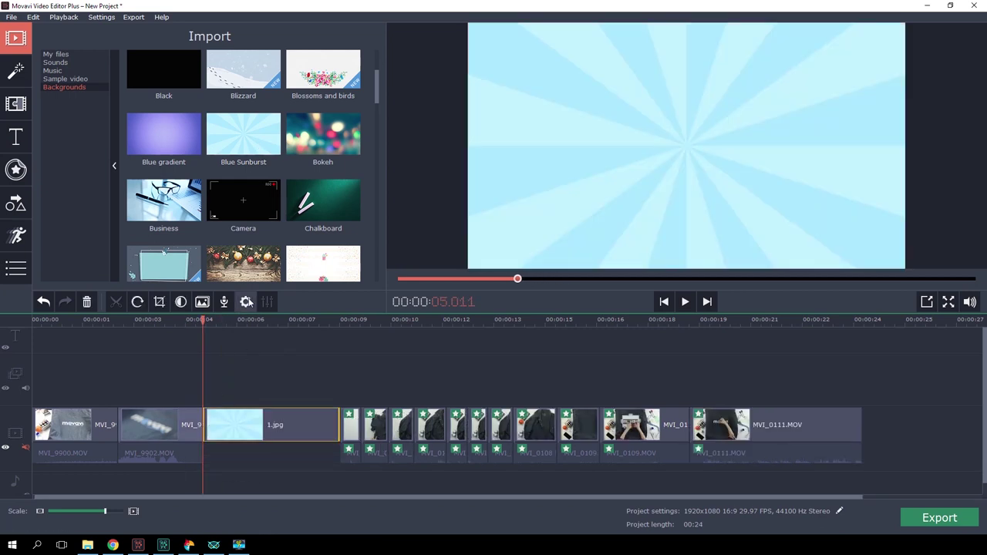
# Adjust the background's colors to temperature 80, gamma 1,38 and shadows -16.
pyautogui.click(247, 301)
pyautogui.click(243, 254)
pyautogui.click(108, 159)
pyautogui.click(230, 229)
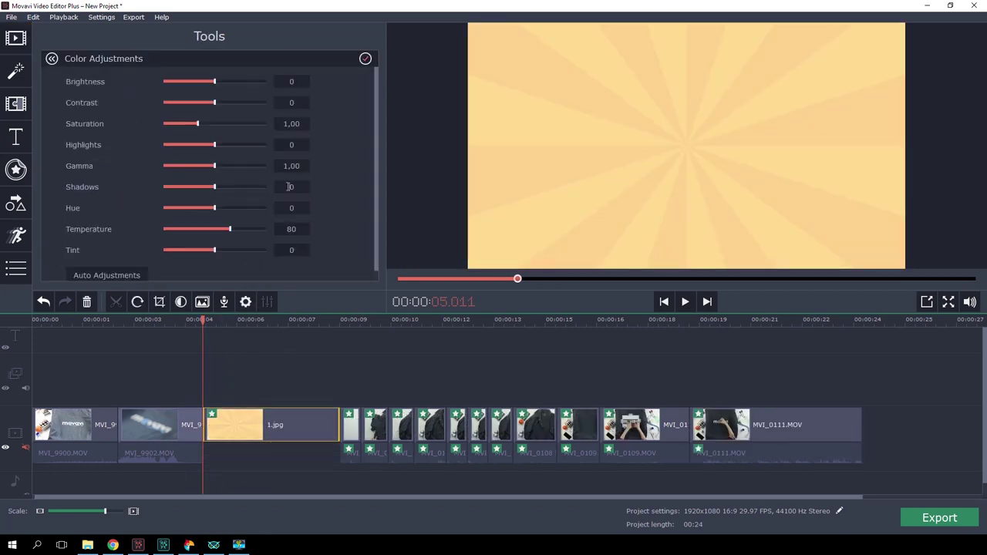
pyautogui.click(260, 165)
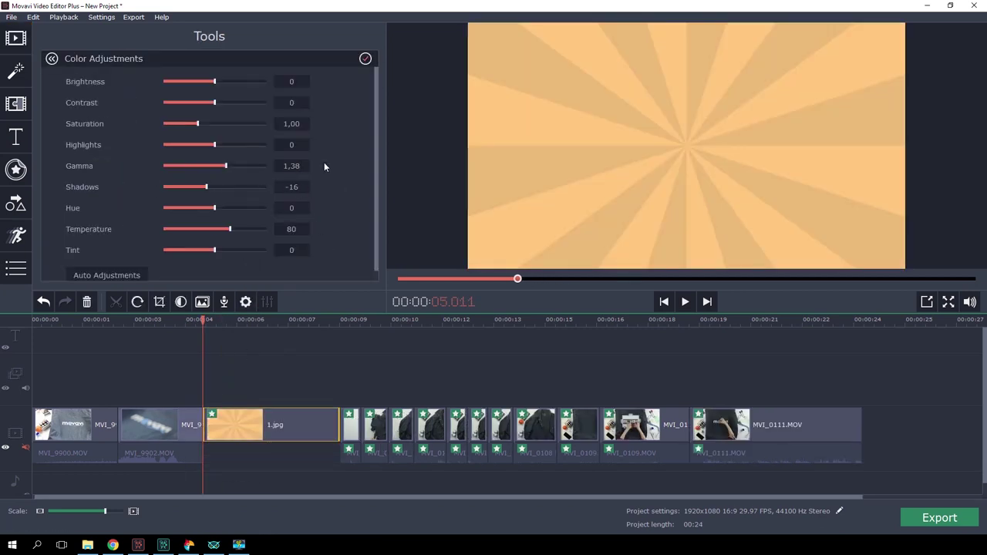
pyautogui.click(258, 376)
# Add the artistic Ribbon - stars title above the background clip and display it at 00:00:08.220 for editing.
pyautogui.click(16, 137)
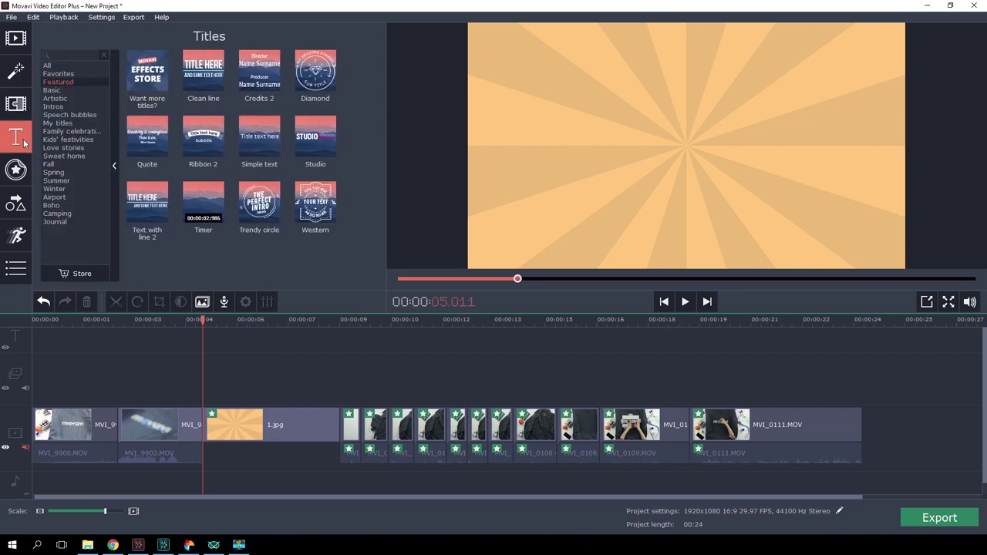
pyautogui.click(61, 98)
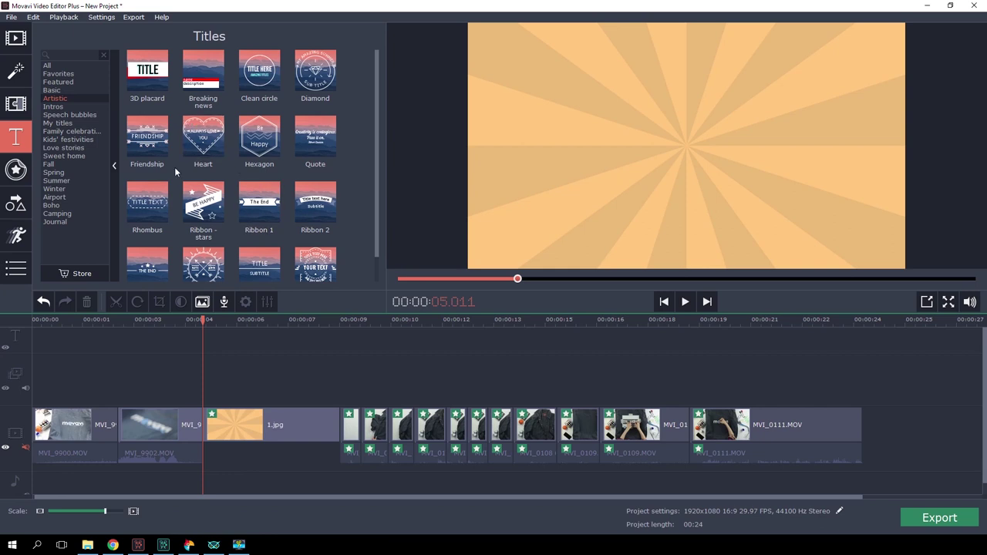
pyautogui.moveTo(202, 199); pyautogui.dragTo(220, 389)
pyautogui.click(253, 319)
pyautogui.moveTo(253, 319); pyautogui.dragTo(312, 319)
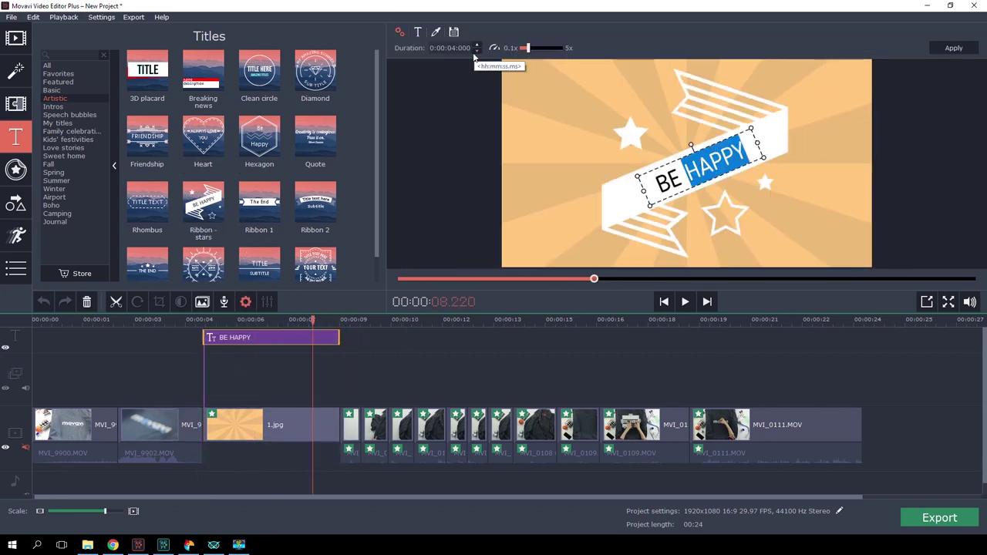
# Replace the ribbon title's text with "Movavi DIY" and choose a different font for it.
pyautogui.write('Movavi DIY')
pyautogui.click(418, 32)
pyautogui.click(453, 47)
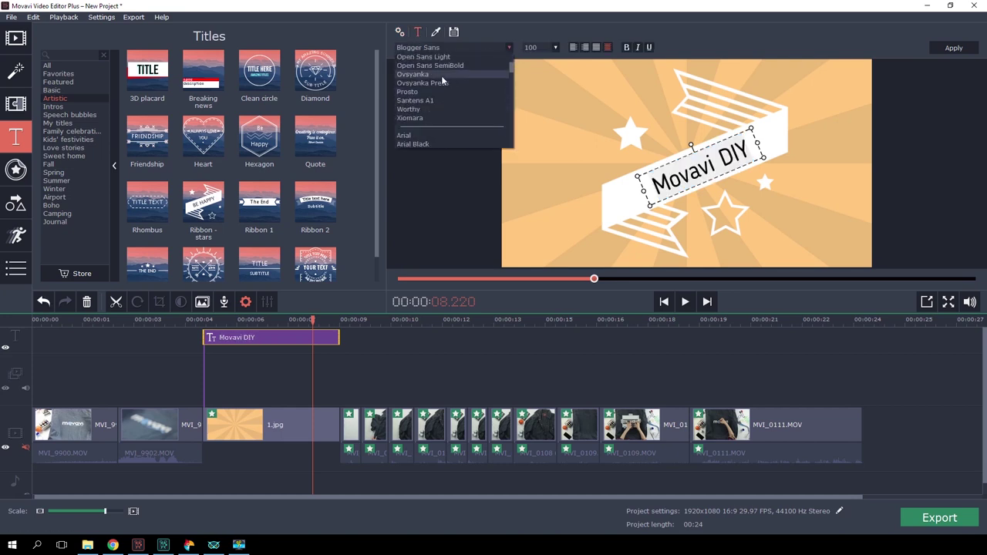
pyautogui.click(447, 93)
pyautogui.moveTo(786, 150); pyautogui.dragTo(787, 164)
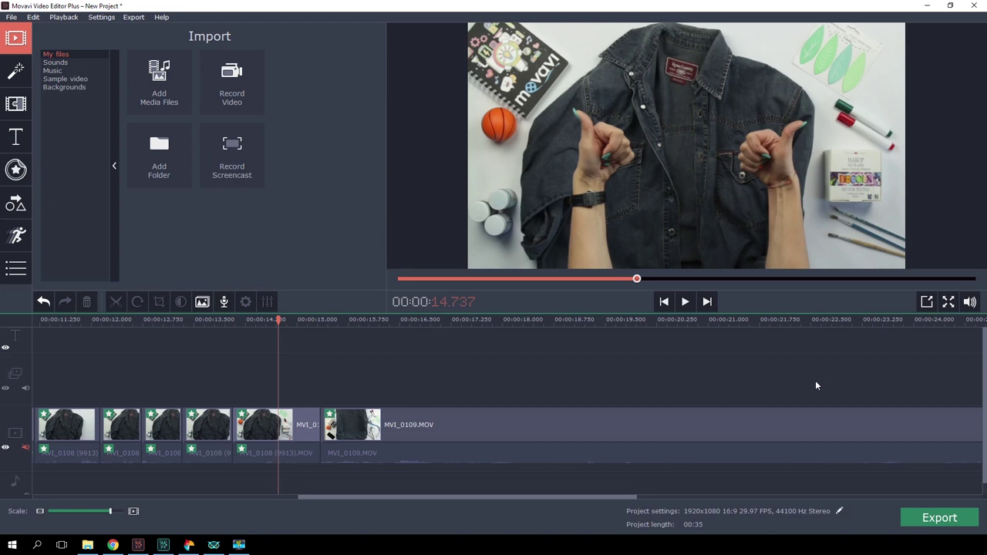
# Place a Fading text title above the start of the MVI_0109 clip and shorten it to end at about 00:00:18.3.
pyautogui.click(6, 136)
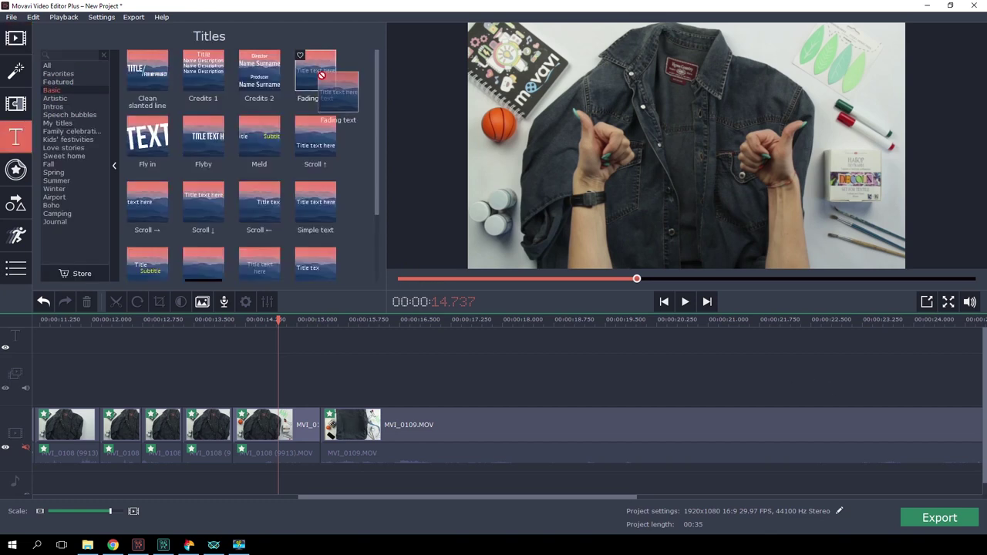
pyautogui.moveTo(319, 69); pyautogui.dragTo(324, 337)
pyautogui.moveTo(732, 337); pyautogui.dragTo(524, 337)
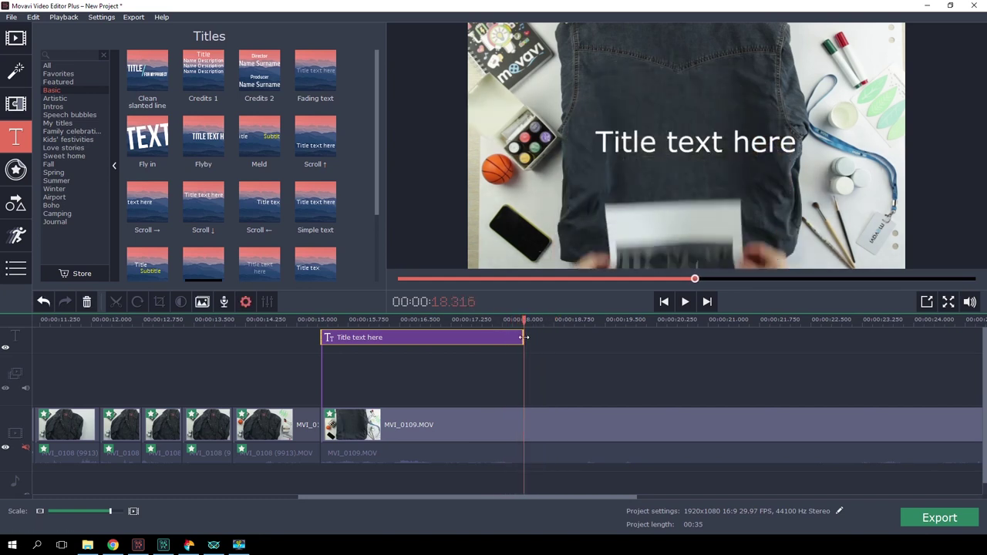
# Replace the Fading text title's wording with "Take a stencil".
pyautogui.doubleClick(486, 337)
pyautogui.hotkey('ctrl', 'a')
pyautogui.write('Take a stencil')
# Change the stencil title's font to Ovsyanka and move the text to the upper part of the frame.
pyautogui.click(417, 32)
pyautogui.click(454, 47)
pyautogui.click(432, 71)
pyautogui.moveTo(729, 166); pyautogui.dragTo(729, 100)
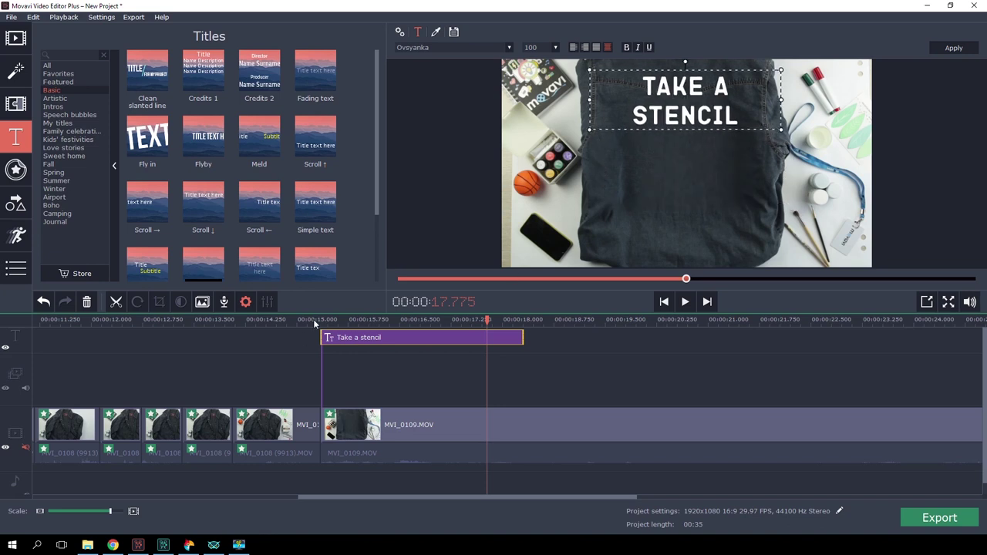
# Play back the stencil title and place a Rectangle - blue highlighting callout beneath it at the start of the MVI_0109 clip.
pyautogui.click(320, 320)
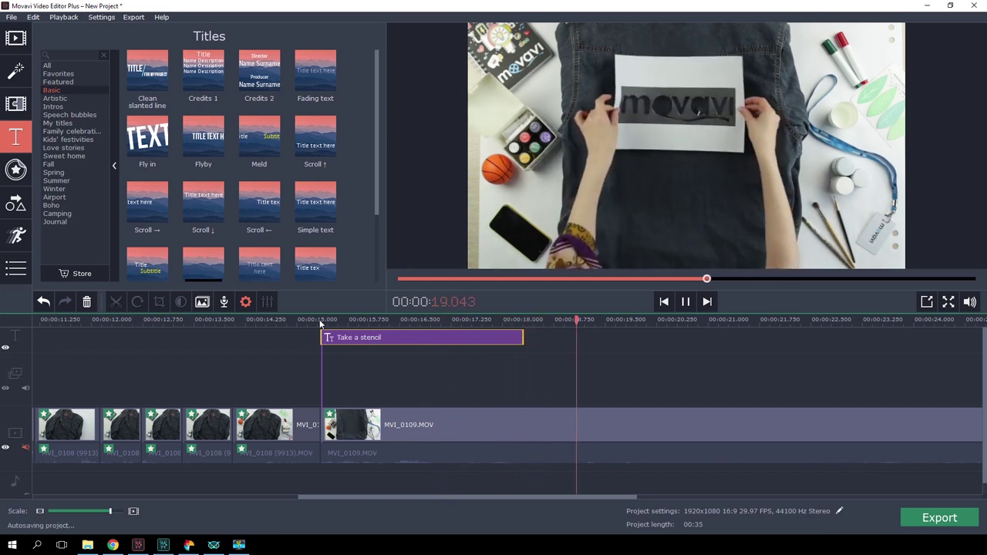
pyautogui.press('space')
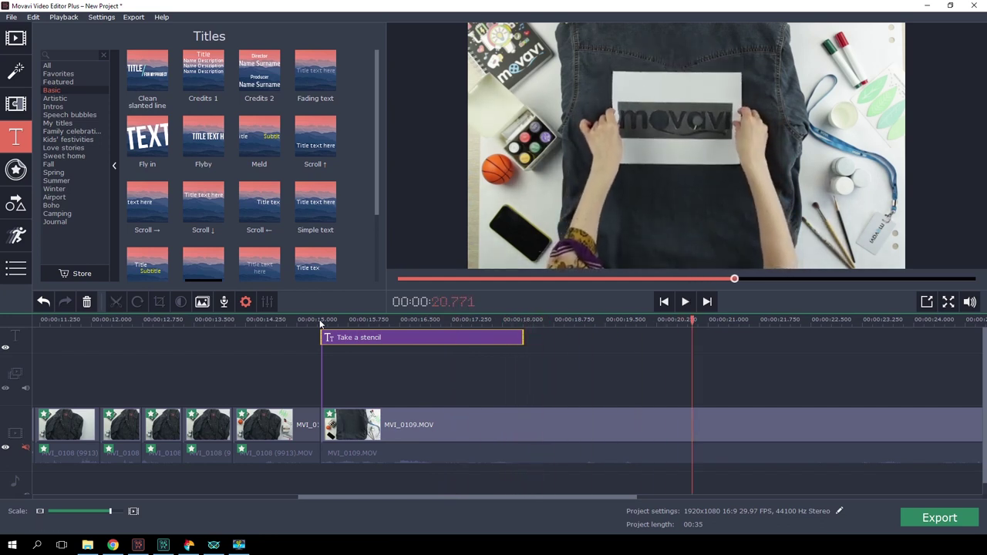
pyautogui.click(18, 205)
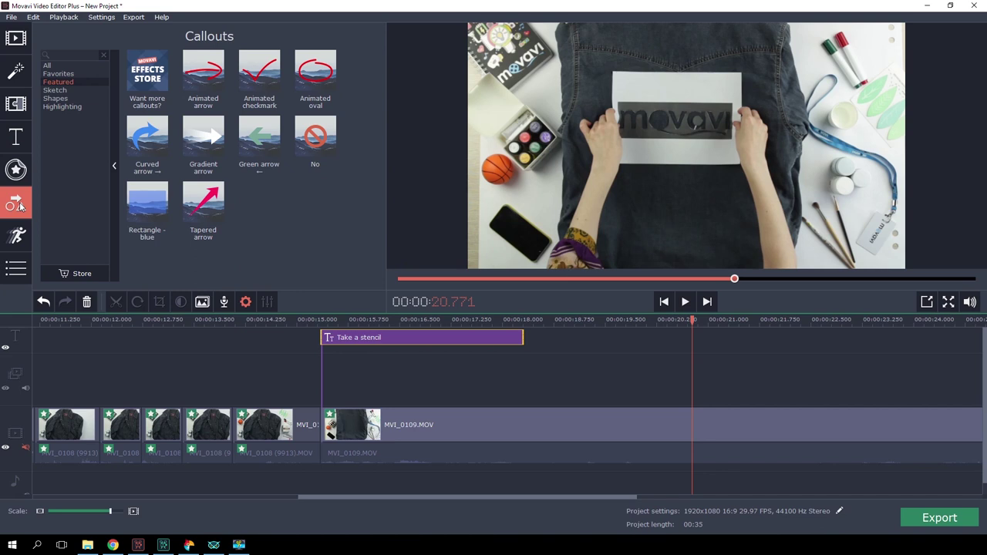
pyautogui.click(61, 107)
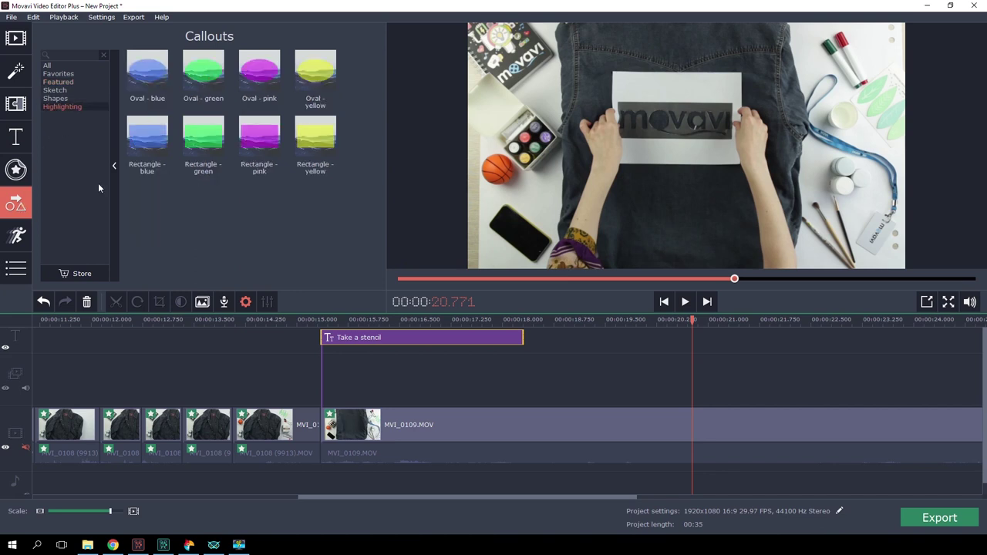
pyautogui.moveTo(145, 121); pyautogui.dragTo(323, 353)
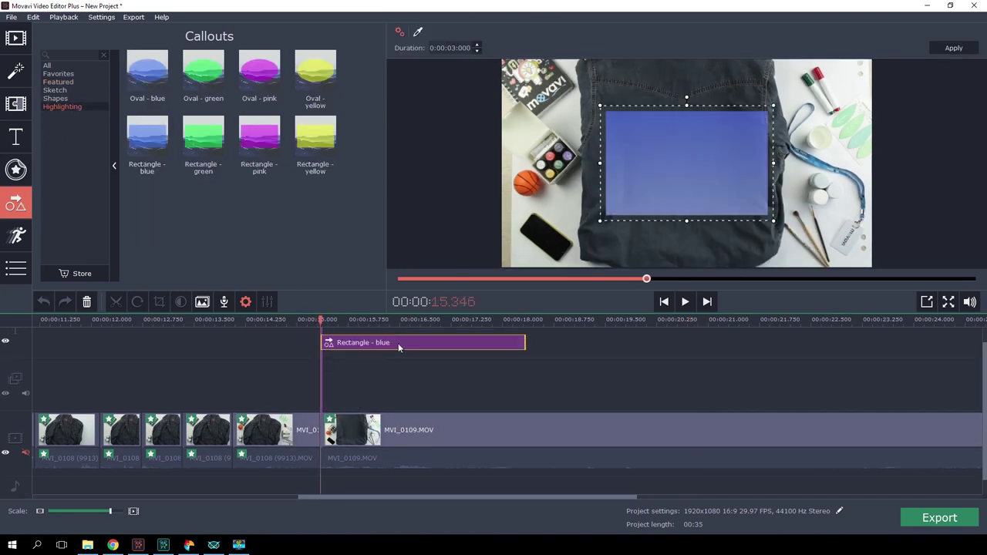
# Shrink the blue rectangle callout and position it behind the "Take a stencil" text in the upper part of the frame.
pyautogui.click(384, 320)
pyautogui.moveTo(704, 185); pyautogui.dragTo(703, 140)
pyautogui.moveTo(775, 180); pyautogui.dragTo(756, 159)
pyautogui.moveTo(679, 124); pyautogui.dragTo(688, 119)
pyautogui.scroll(1, 983, 390)
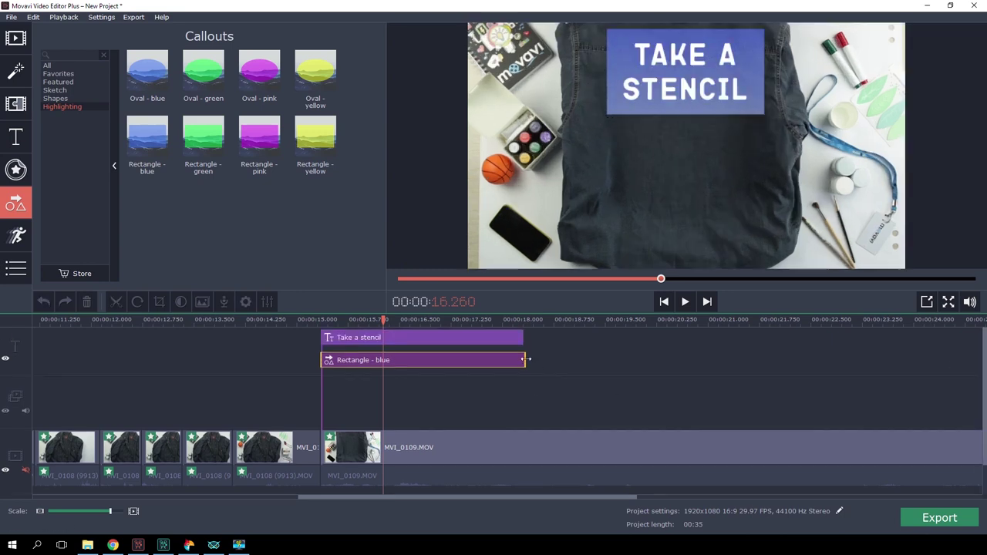
# Play back the section from the start of the stencil title to check it with the blue callout.
pyautogui.click(316, 320)
pyautogui.click(686, 302)
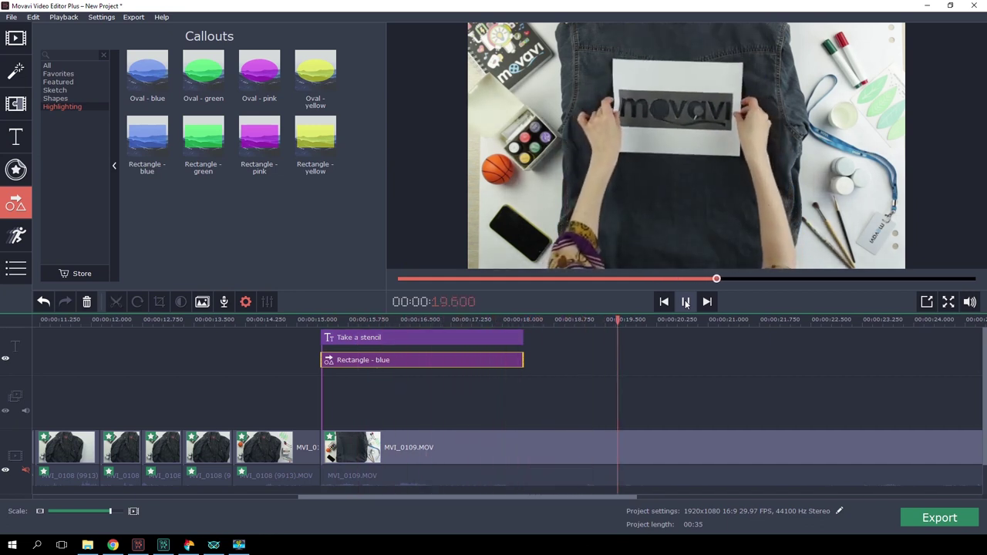
pyautogui.click(686, 302)
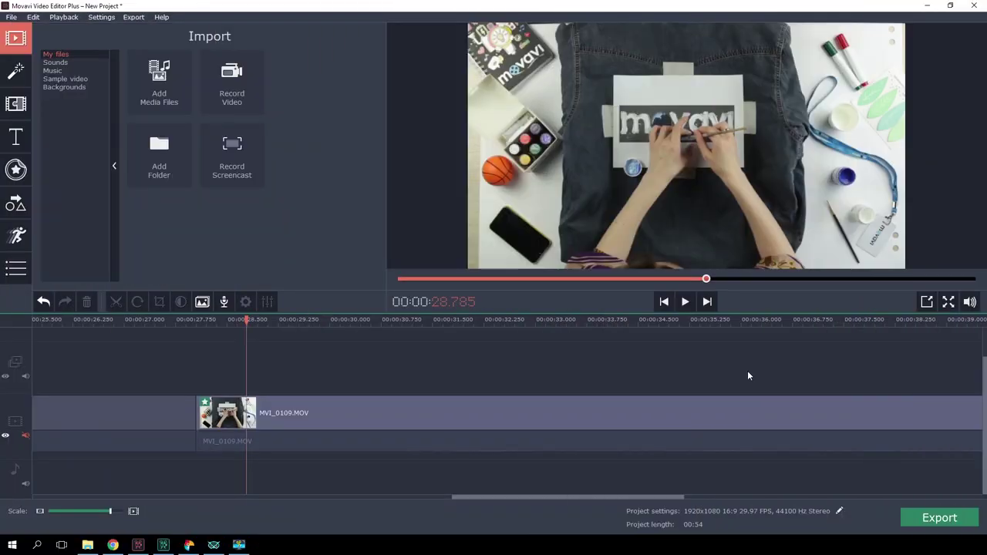
# Select the Realtek High Definition Audio microphone as the audio device and record a short audio clip at 00:00:28.785.
pyautogui.click(225, 302)
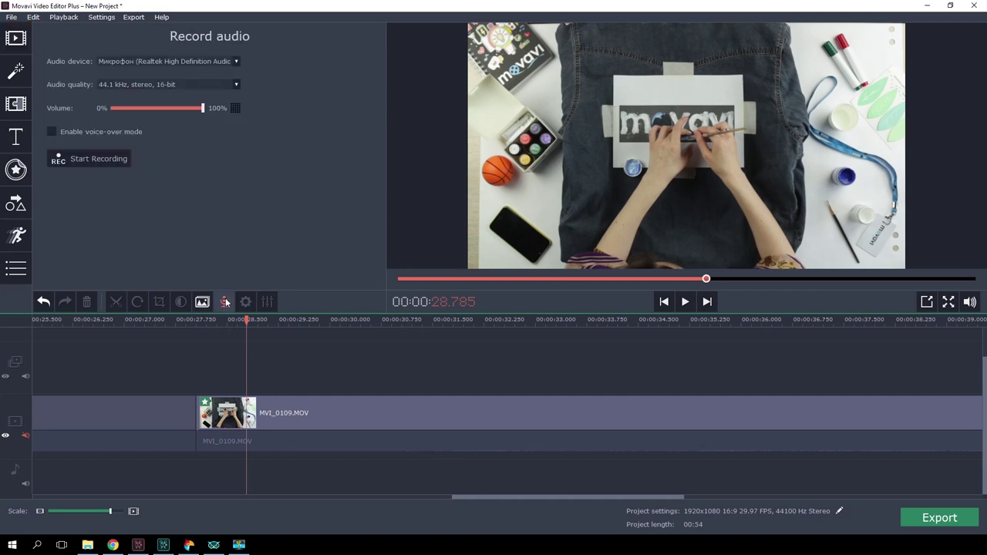
pyautogui.click(236, 61)
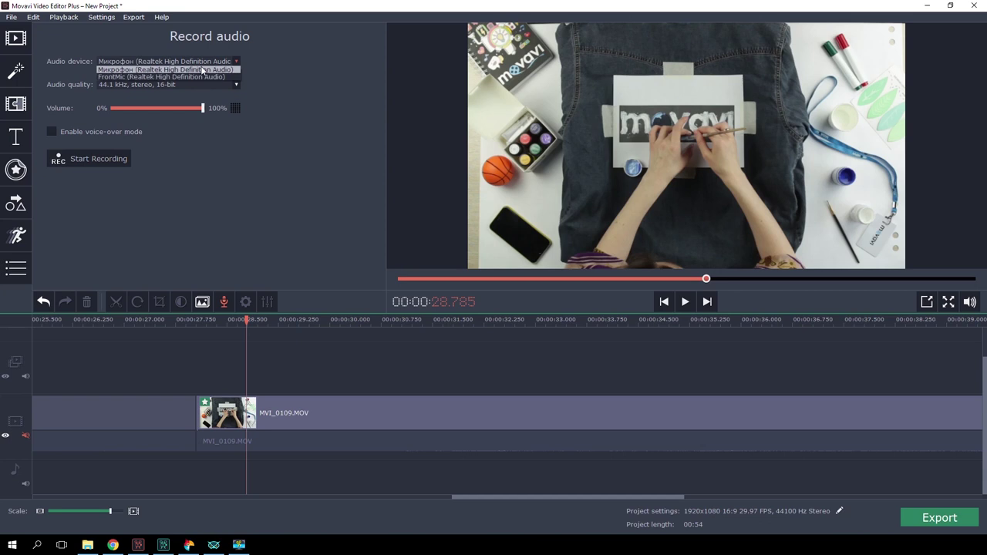
pyautogui.click(203, 70)
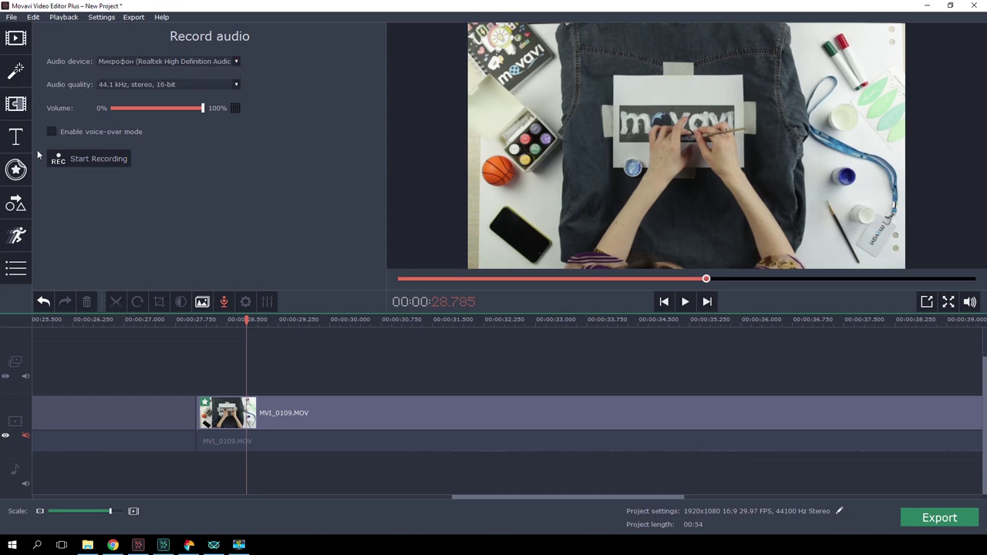
pyautogui.click(84, 159)
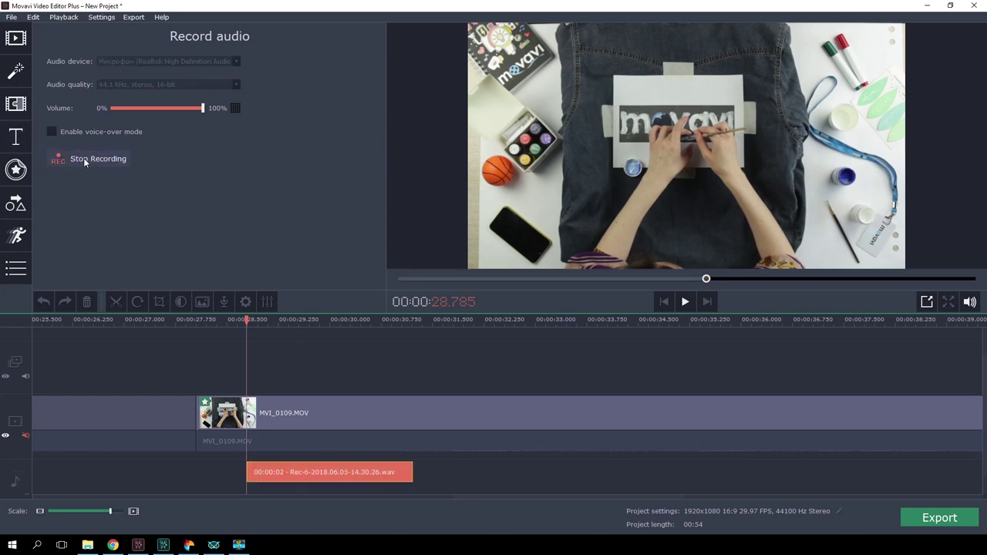
pyautogui.click(84, 158)
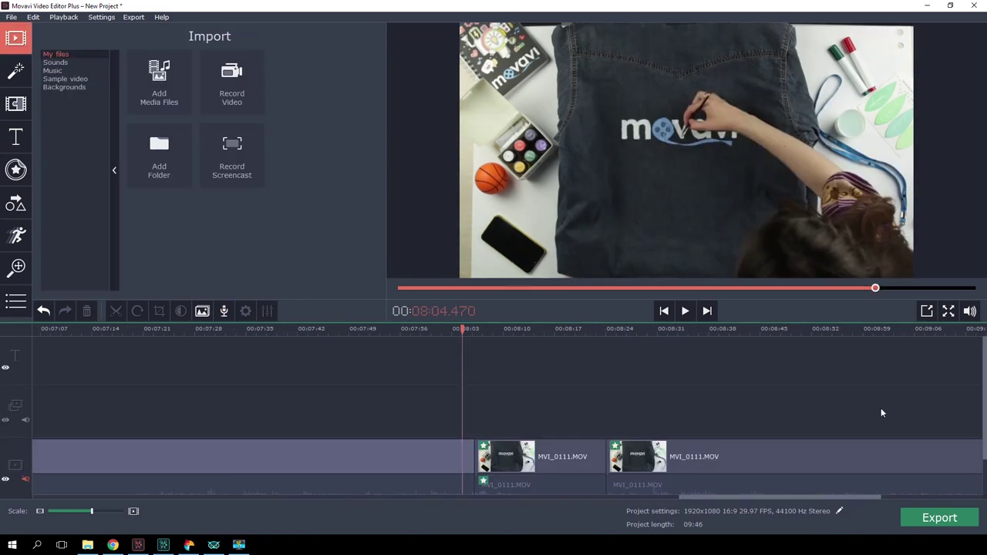
# Place the (* ^ ω ^) emoji sticker above the MVI_0111 clip, adjusting its span on the timeline and its position in the frame.
pyautogui.click(17, 172)
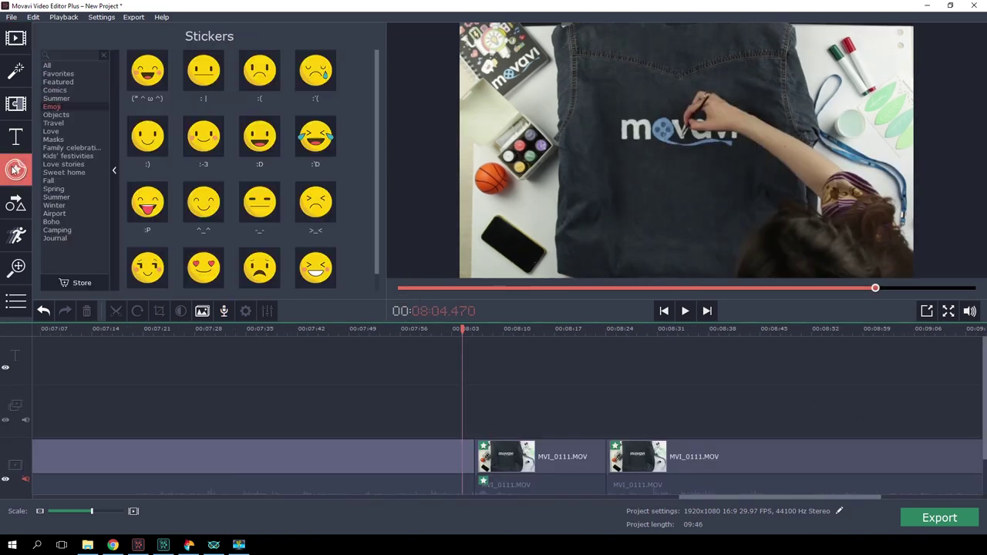
pyautogui.click(57, 98)
pyautogui.click(62, 90)
pyautogui.click(59, 82)
pyautogui.click(53, 106)
pyautogui.moveTo(147, 71); pyautogui.dragTo(652, 220)
pyautogui.moveTo(489, 370); pyautogui.dragTo(569, 371)
pyautogui.moveTo(702, 137); pyautogui.dragTo(842, 171)
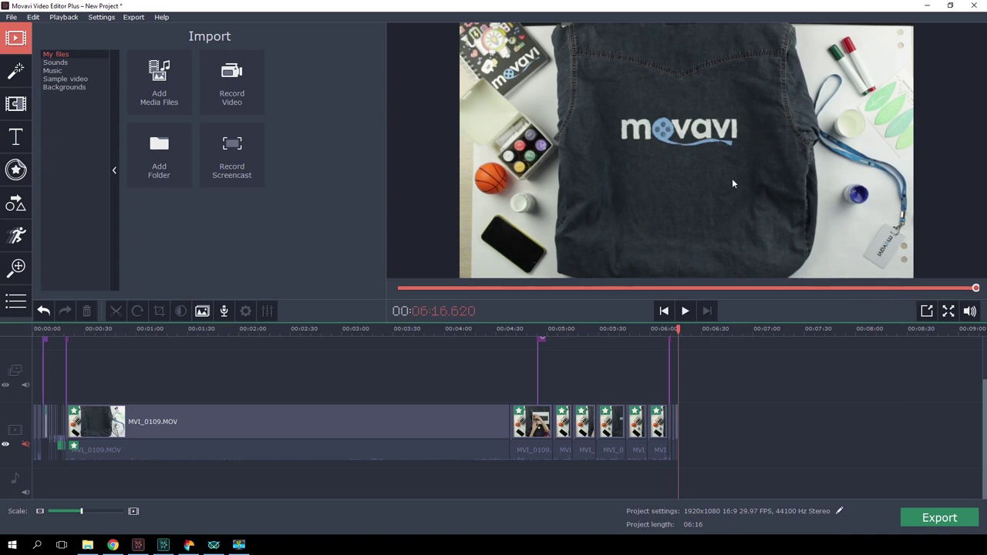
# Copy the opening clips MVI_9900 and MVI_9902 and paste them at the end of the video track.
pyautogui.click(36, 415)
pyautogui.rightClick(38, 410)
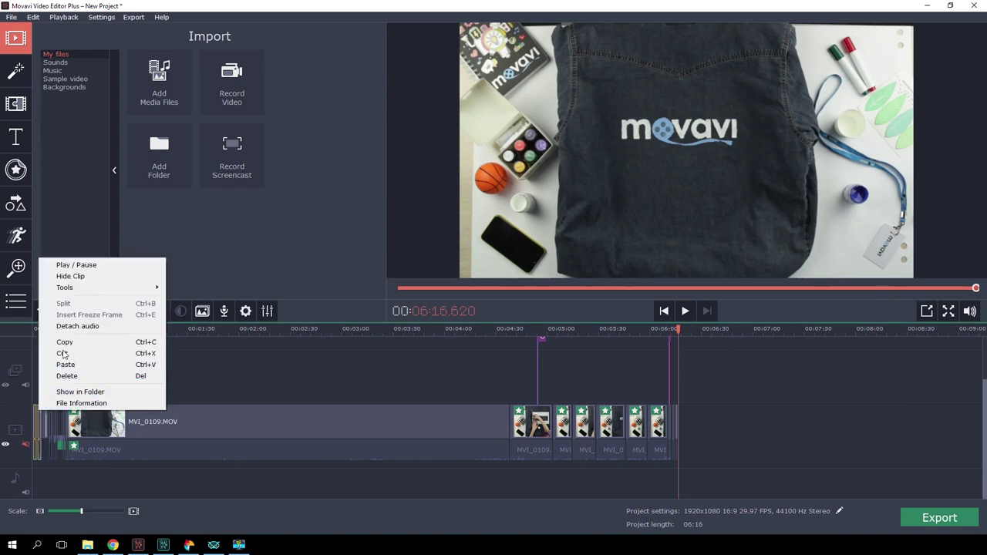
pyautogui.click(64, 364)
pyautogui.rightClick(736, 430)
pyautogui.click(760, 458)
pyautogui.scroll(3, 684, 324)
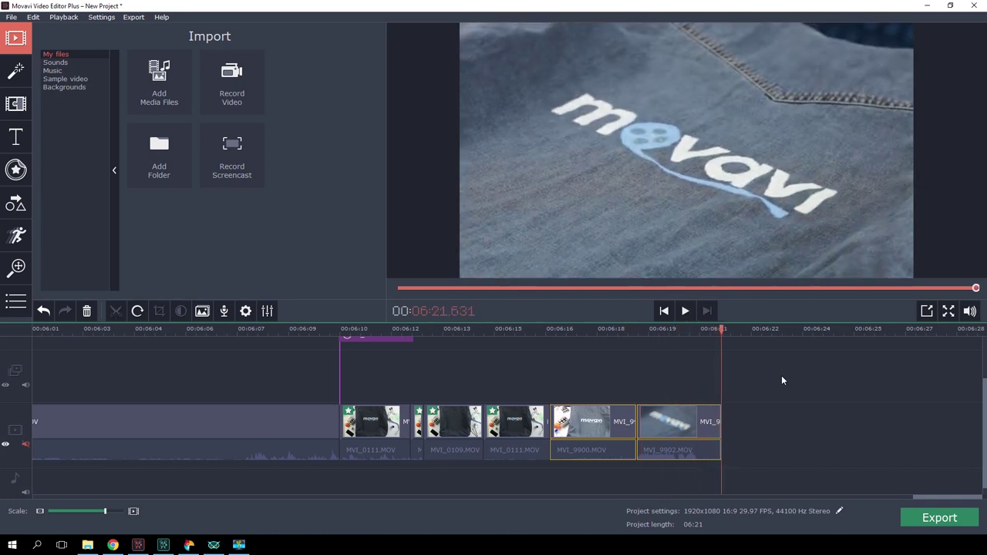
# Open the export settings for the finished project.
pyautogui.click(938, 518)
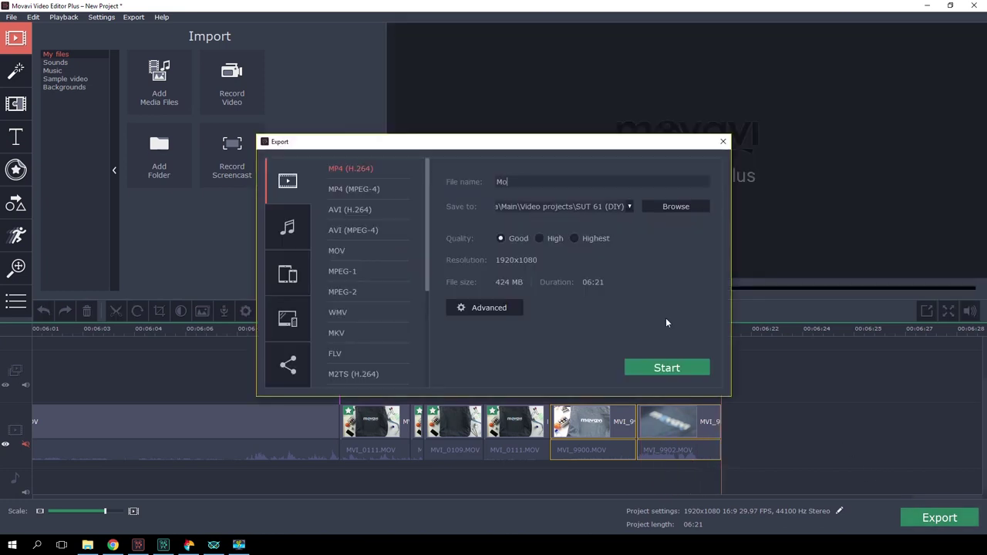